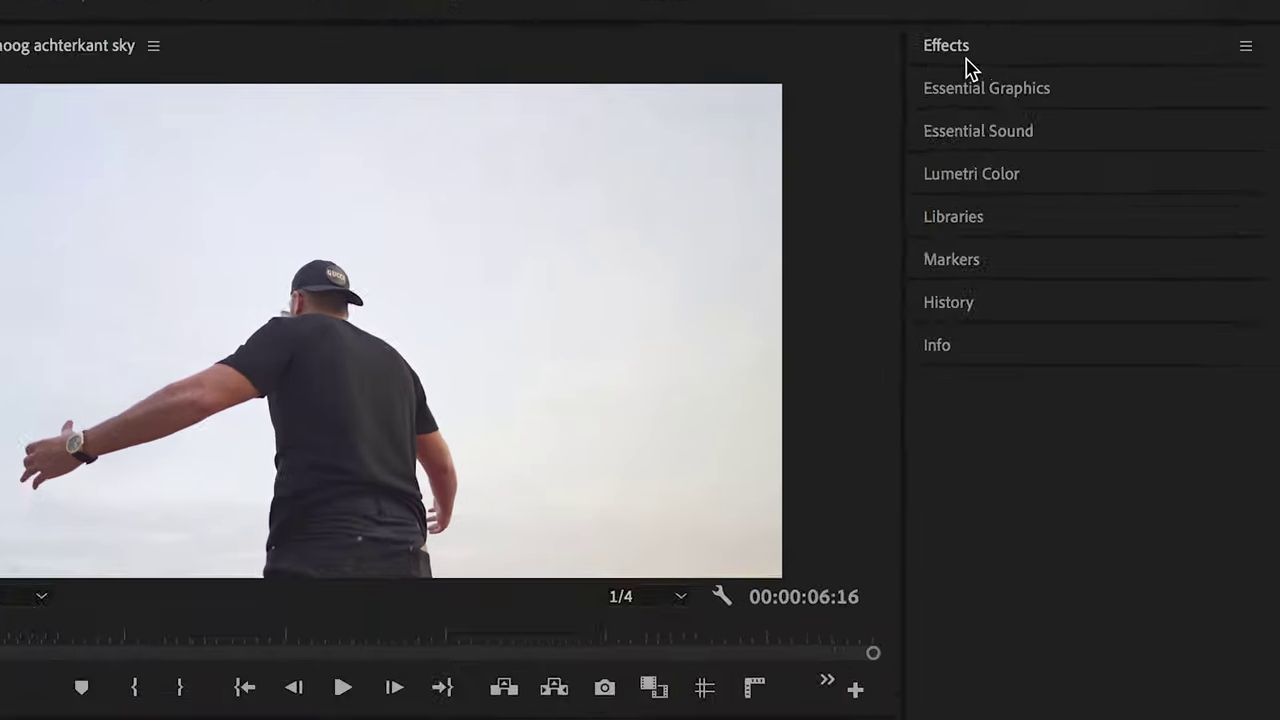
# Find Gradient Wipe by searching 'gradient' and apply it to the Nested Sequence 04 clip
pyautogui.click(1082, 52)
pyautogui.click(815, 98)
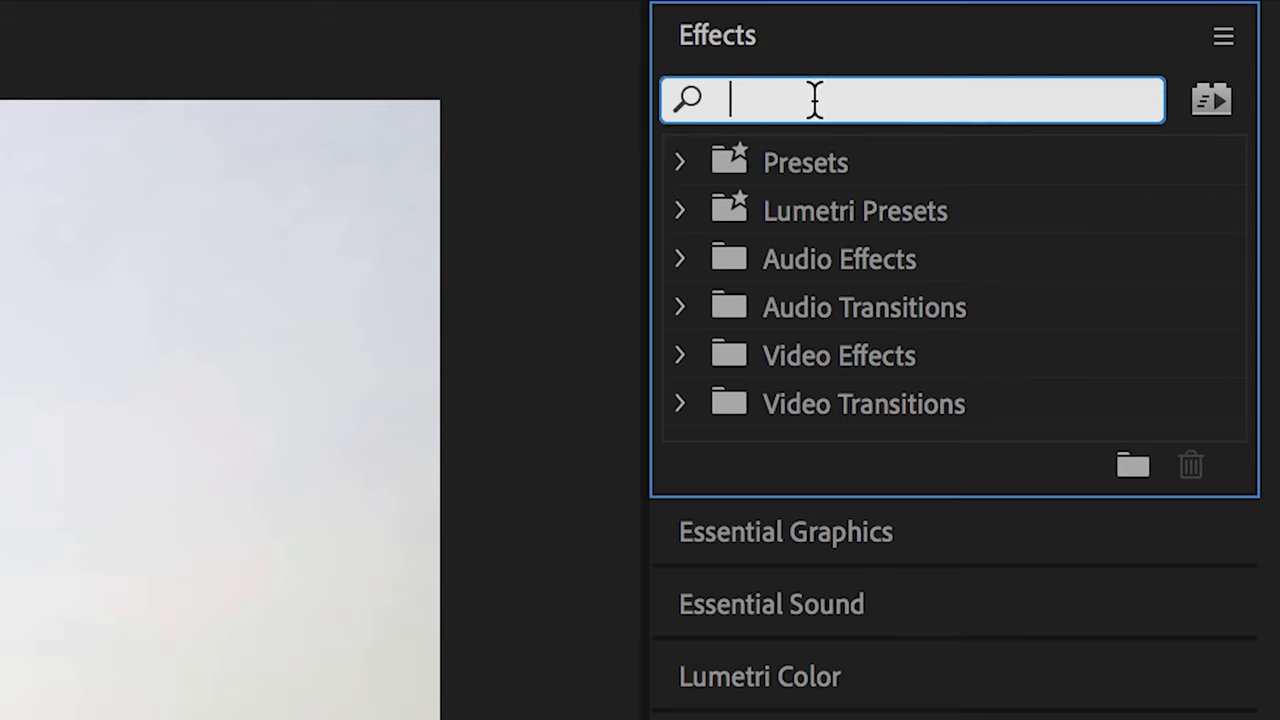
pyautogui.write('gradient')
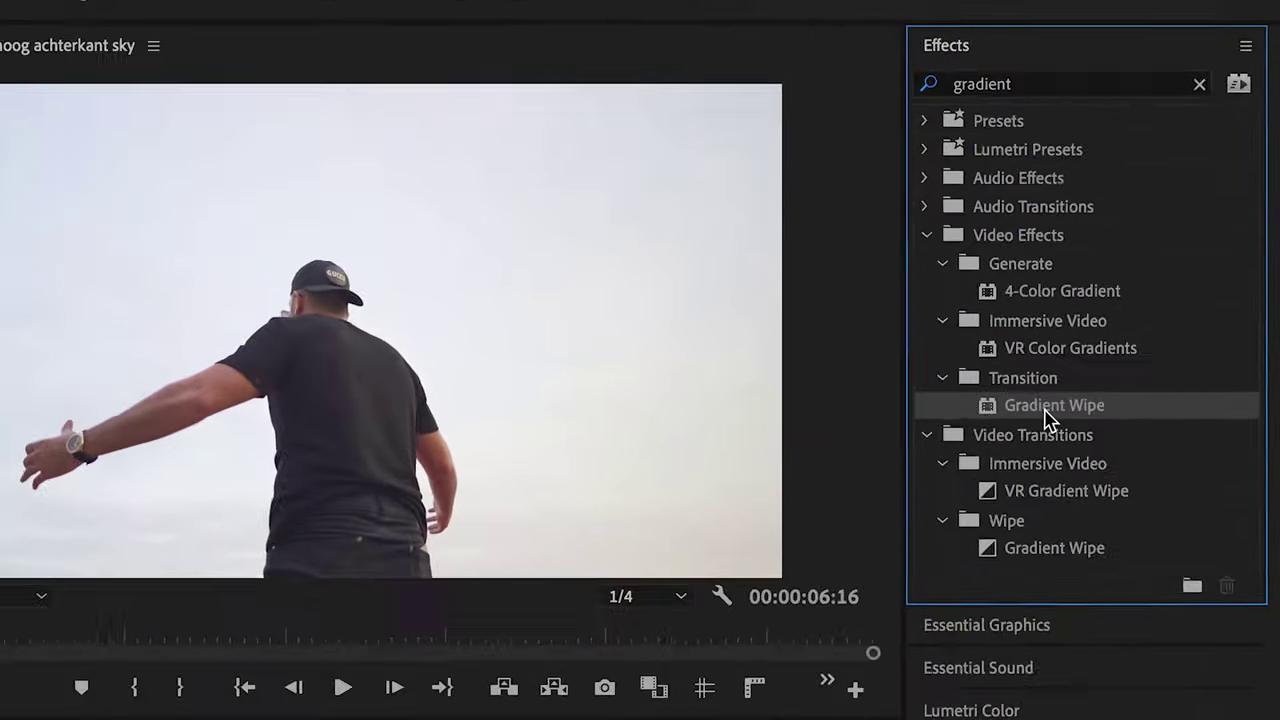
pyautogui.moveTo(876, 655); pyautogui.dragTo(843, 416)
pyautogui.moveTo(588, 599); pyautogui.dragTo(510, 662)
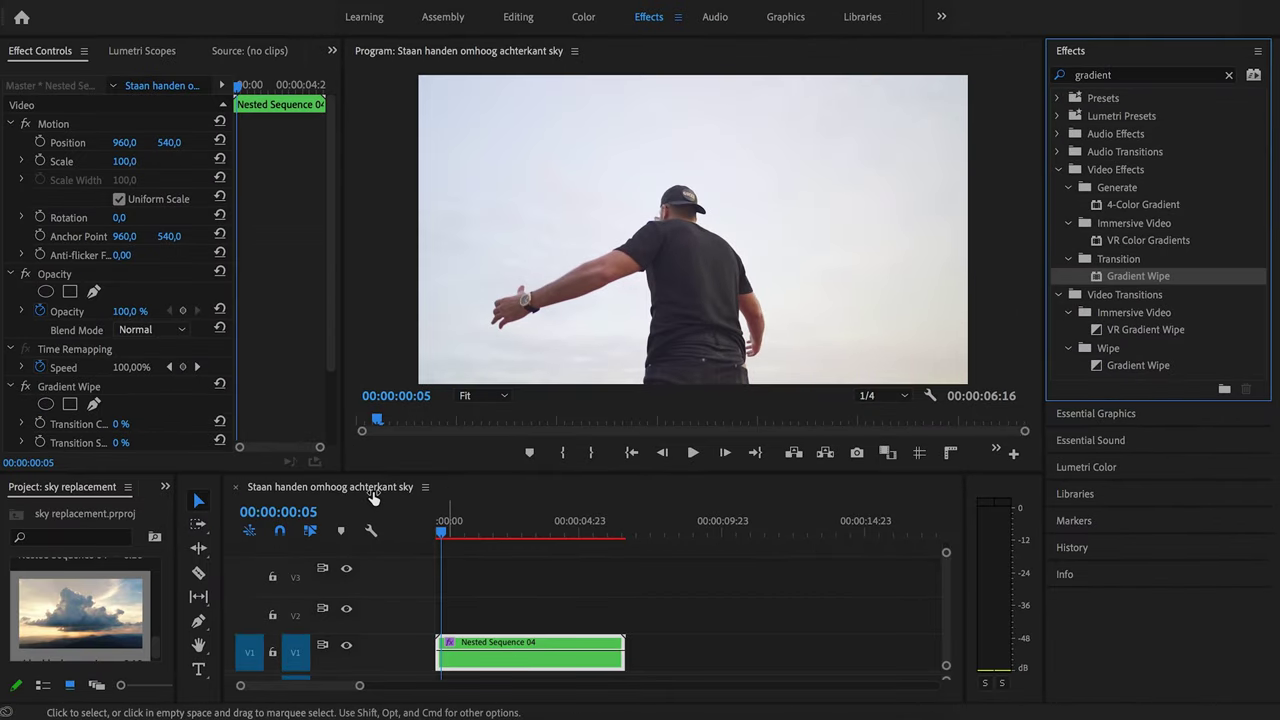
# Invert the Gradient Wipe and set its Transition Completion to 20%
pyautogui.scroll(-3, 168, 425)
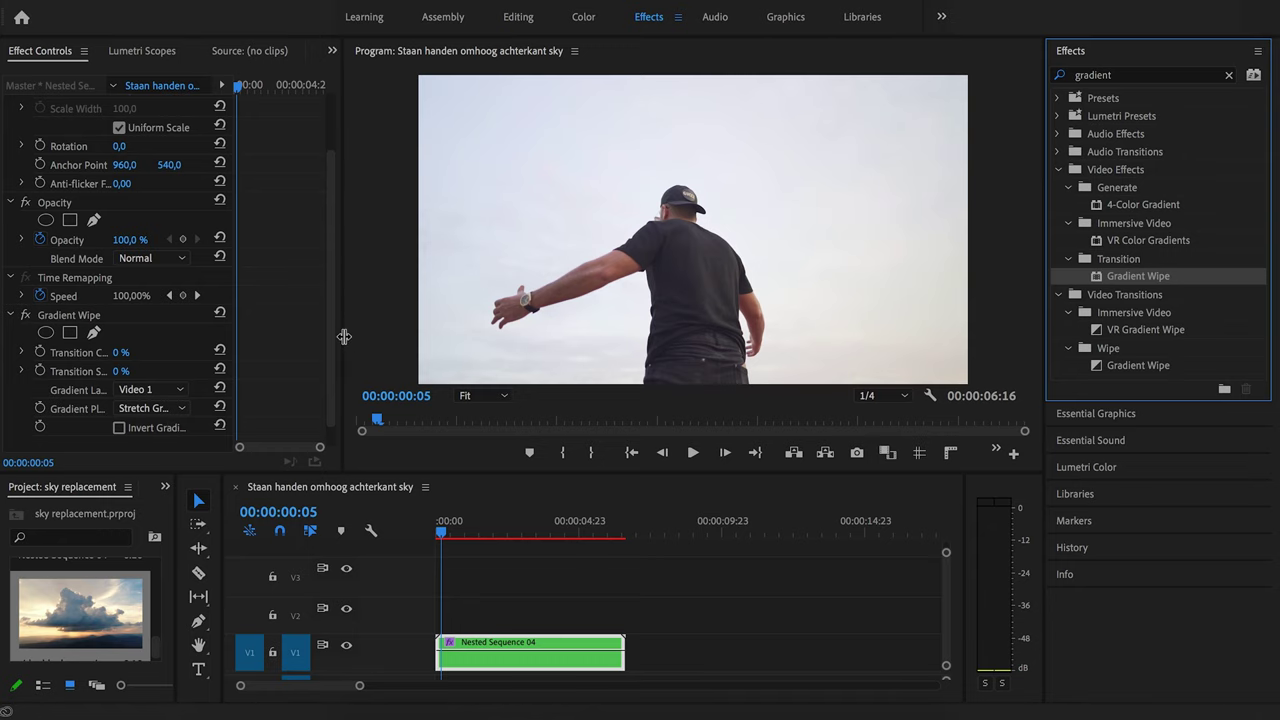
pyautogui.moveTo(346, 336); pyautogui.dragTo(408, 335)
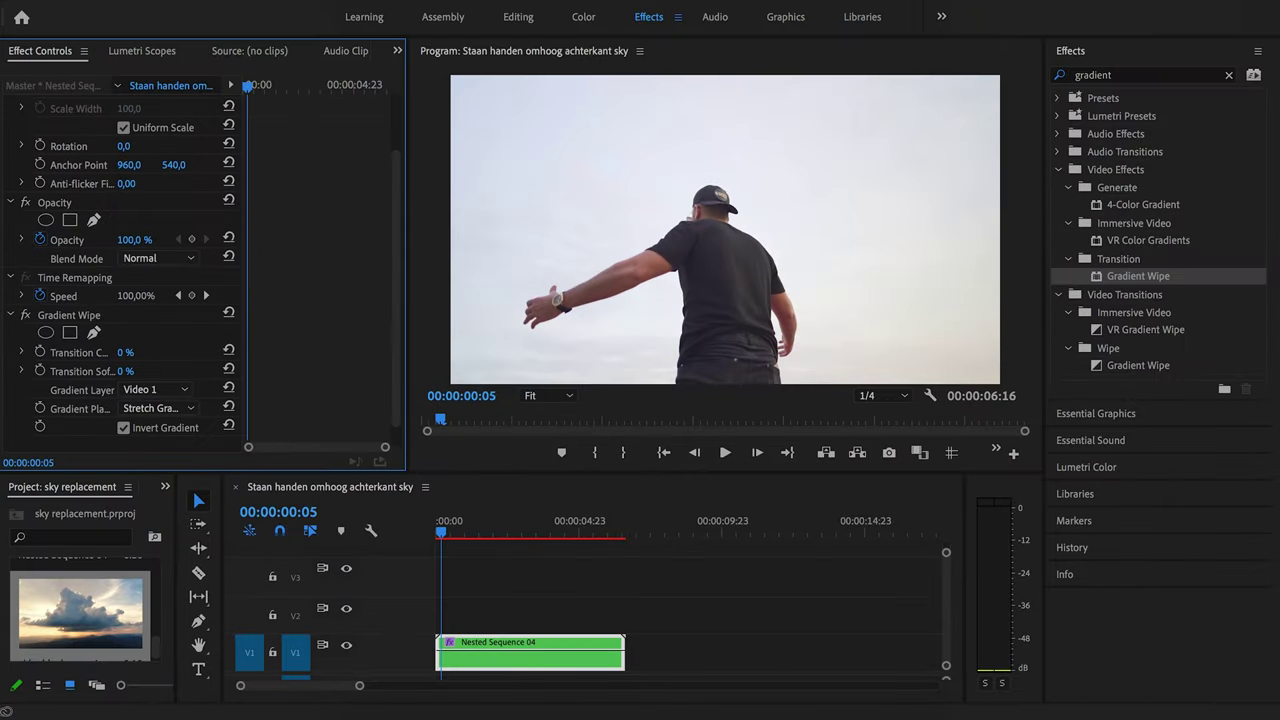
pyautogui.write('10')
pyautogui.press('Return')
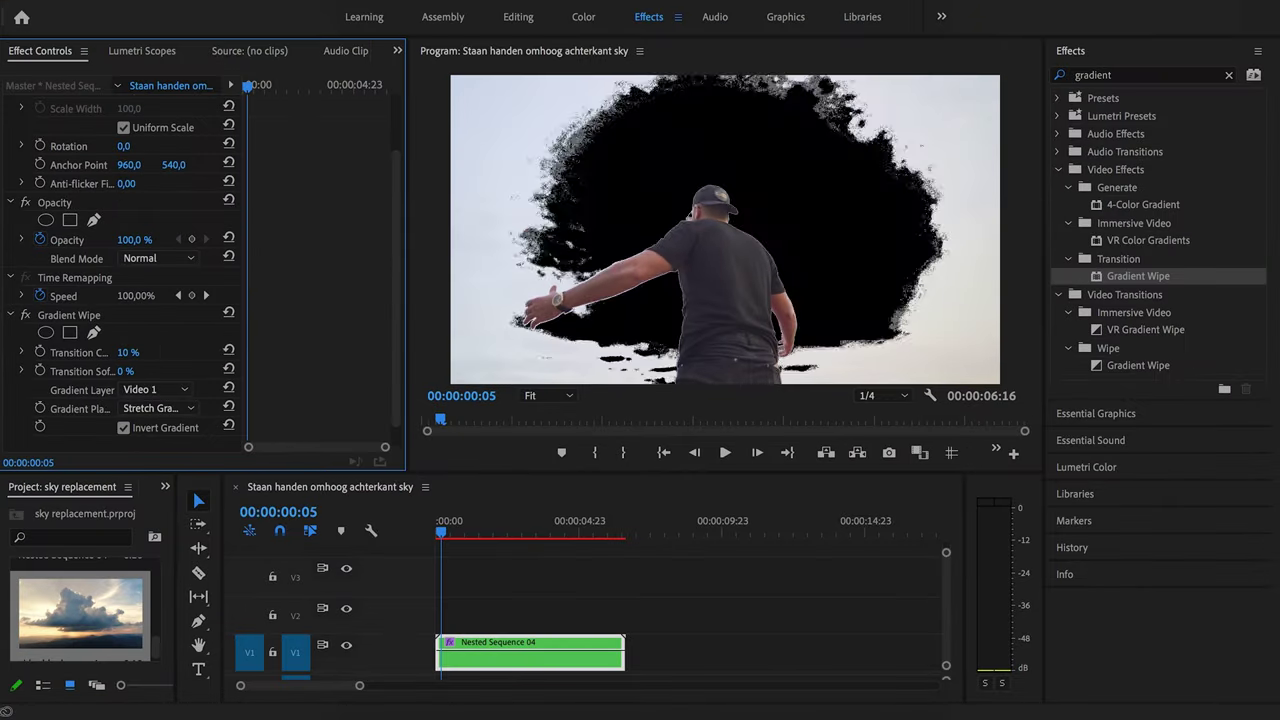
pyautogui.press('Return')
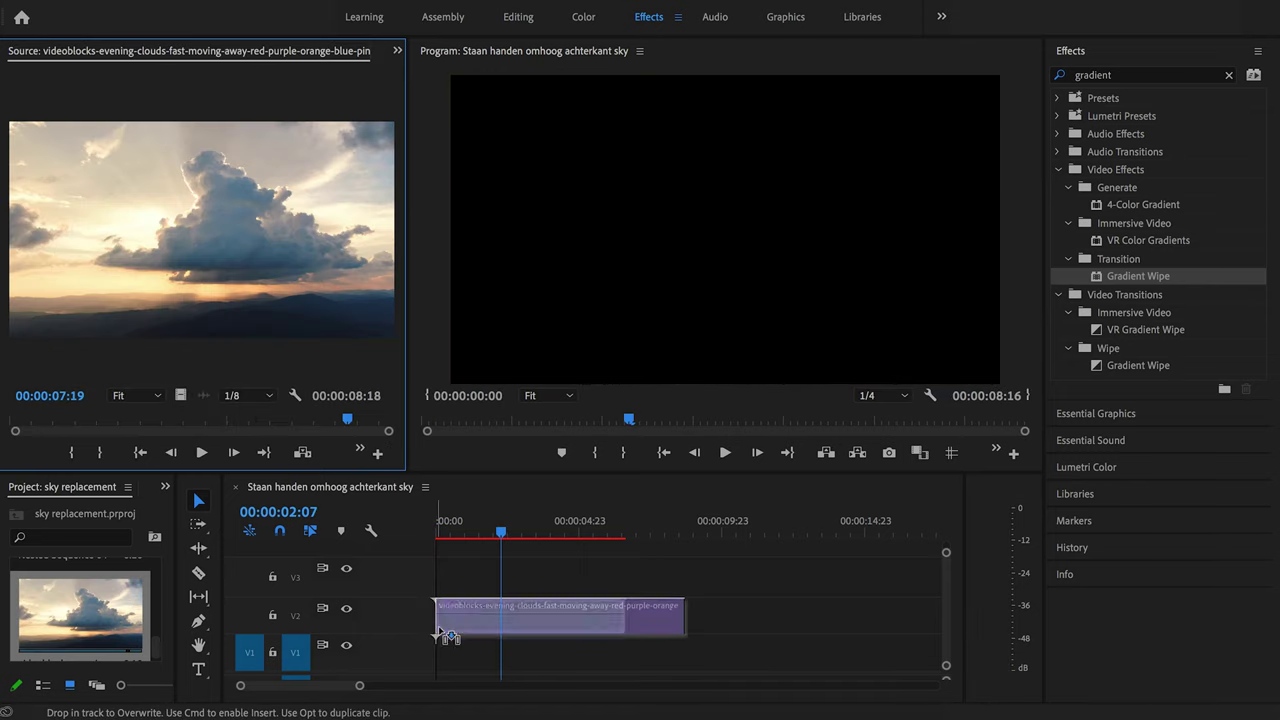
# Lay the sunset cloud footage under the man's clip and razor off its extra tail
pyautogui.moveTo(180, 395); pyautogui.dragTo(560, 652)
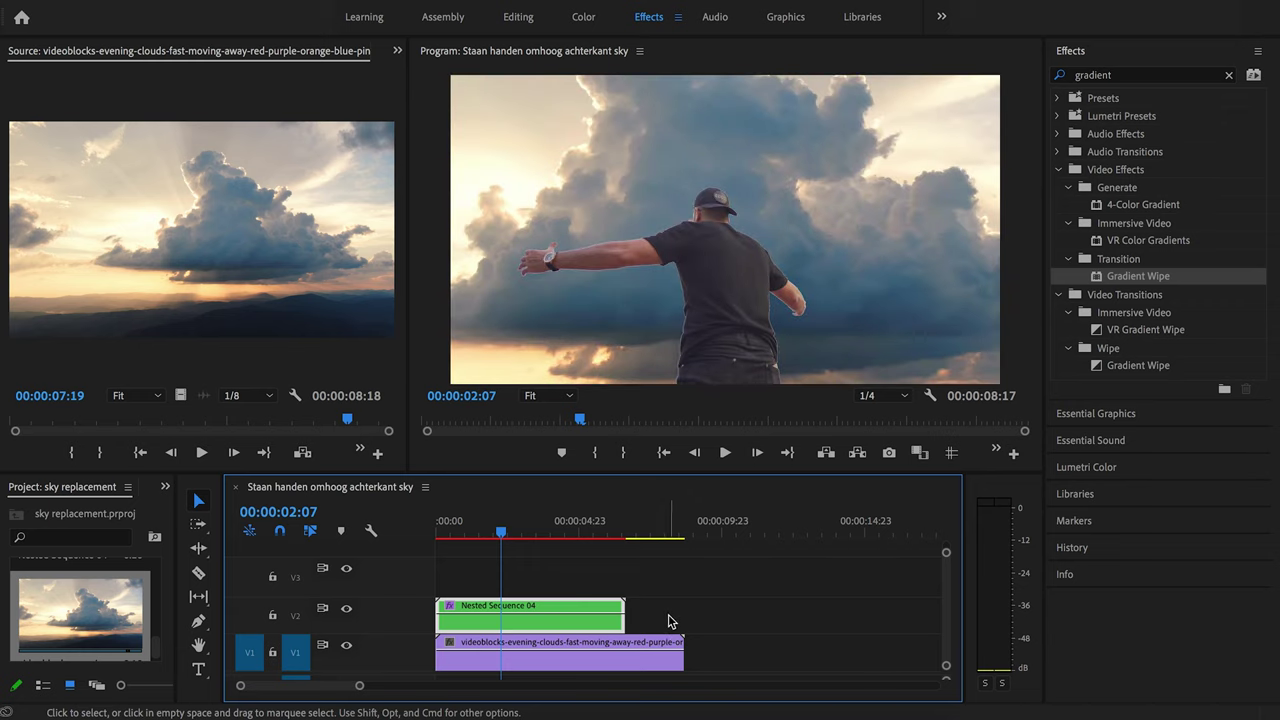
pyautogui.press('c')
pyautogui.moveTo(128, 161); pyautogui.dragTo(181, 142)
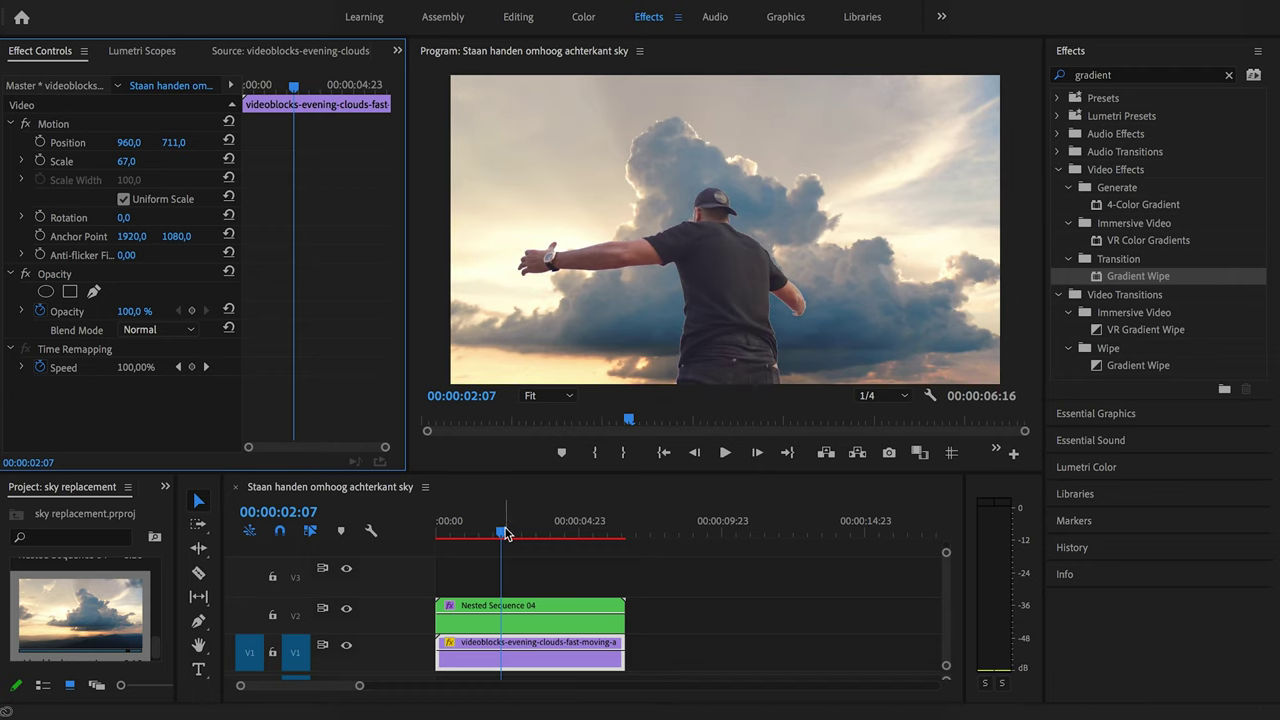
pyautogui.moveTo(505, 533); pyautogui.dragTo(428, 541)
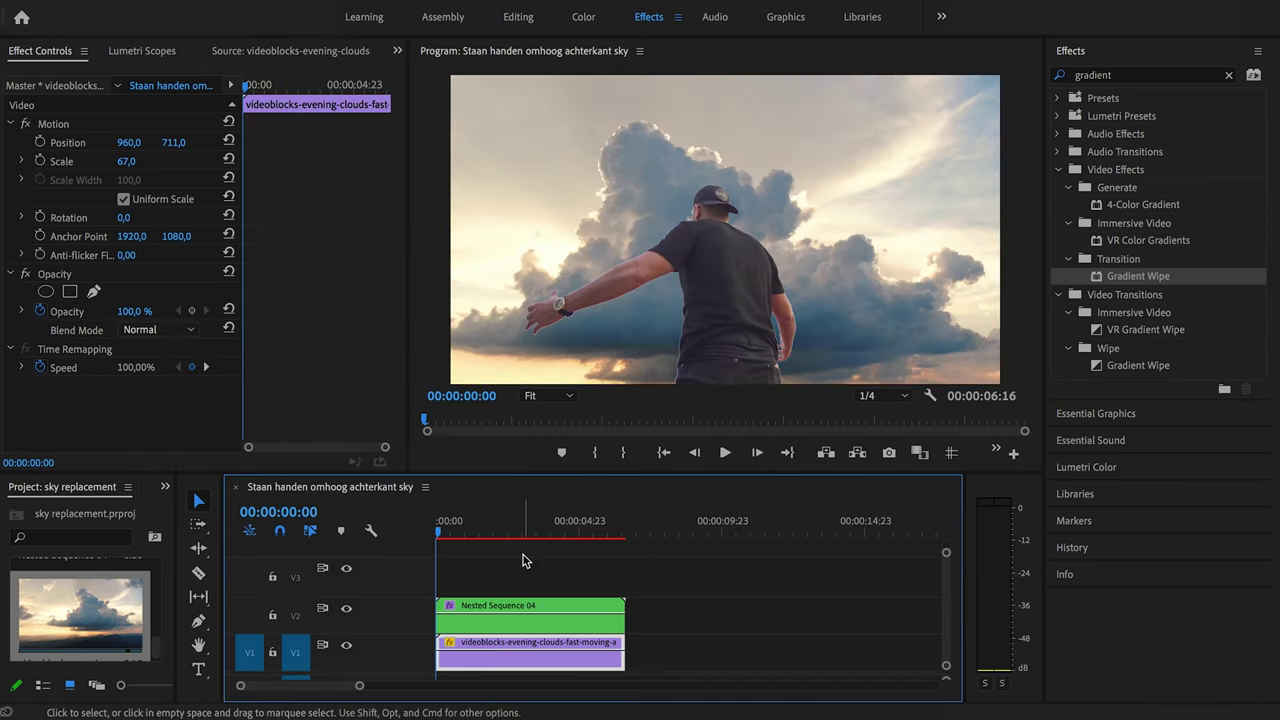
# Duplicate the man's clip onto the track above and delete the copy's Gradient Wipe
pyautogui.click(508, 607)
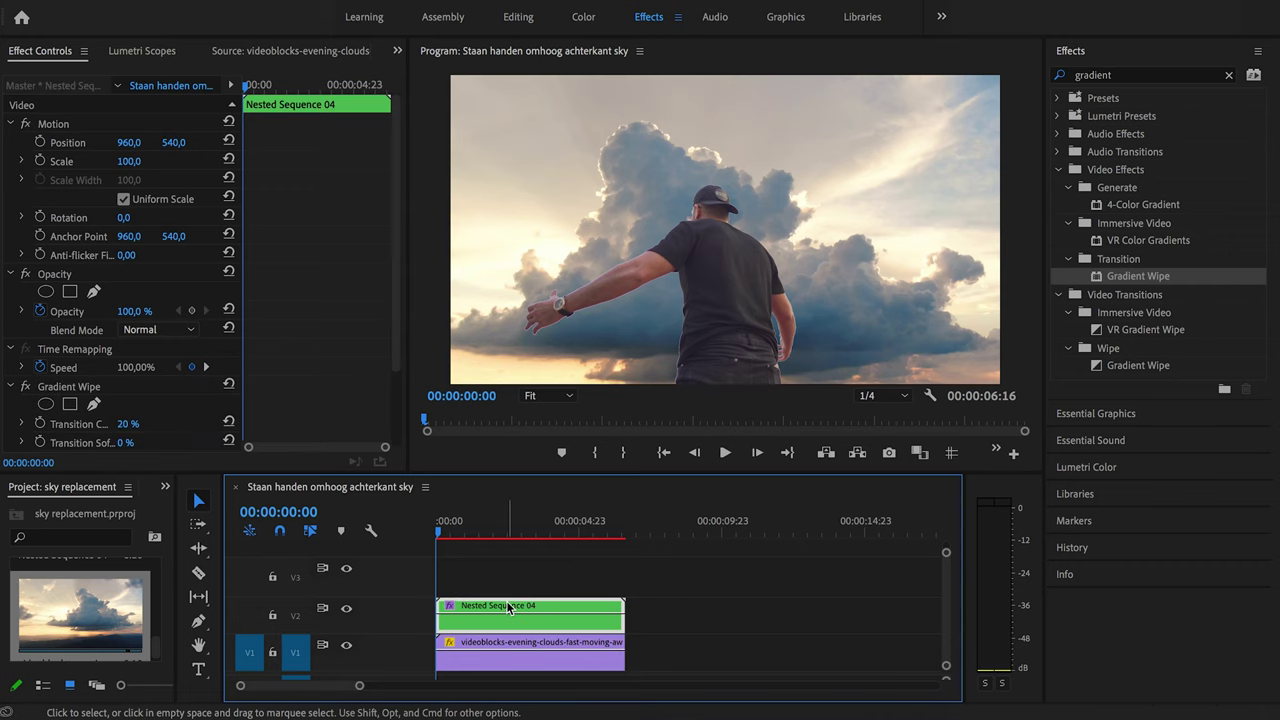
pyautogui.moveTo(508, 607); pyautogui.dragTo(492, 567)
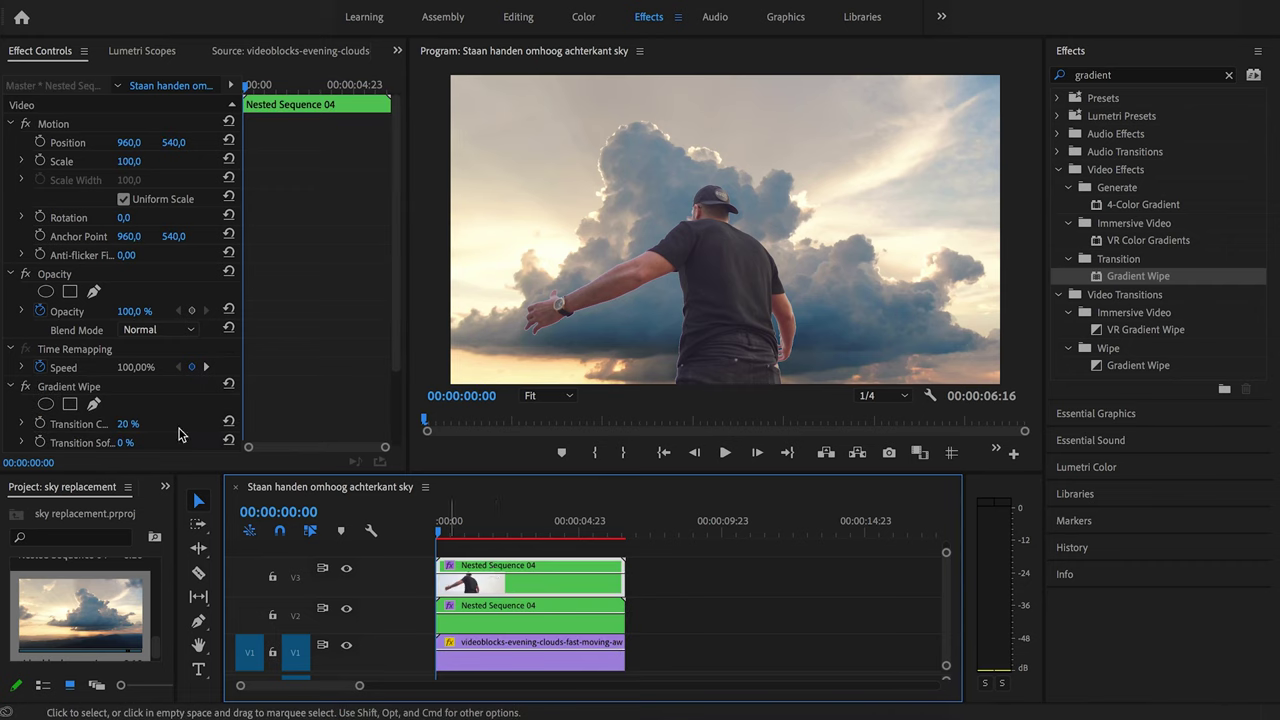
pyautogui.click(95, 387)
pyautogui.press('Delete')
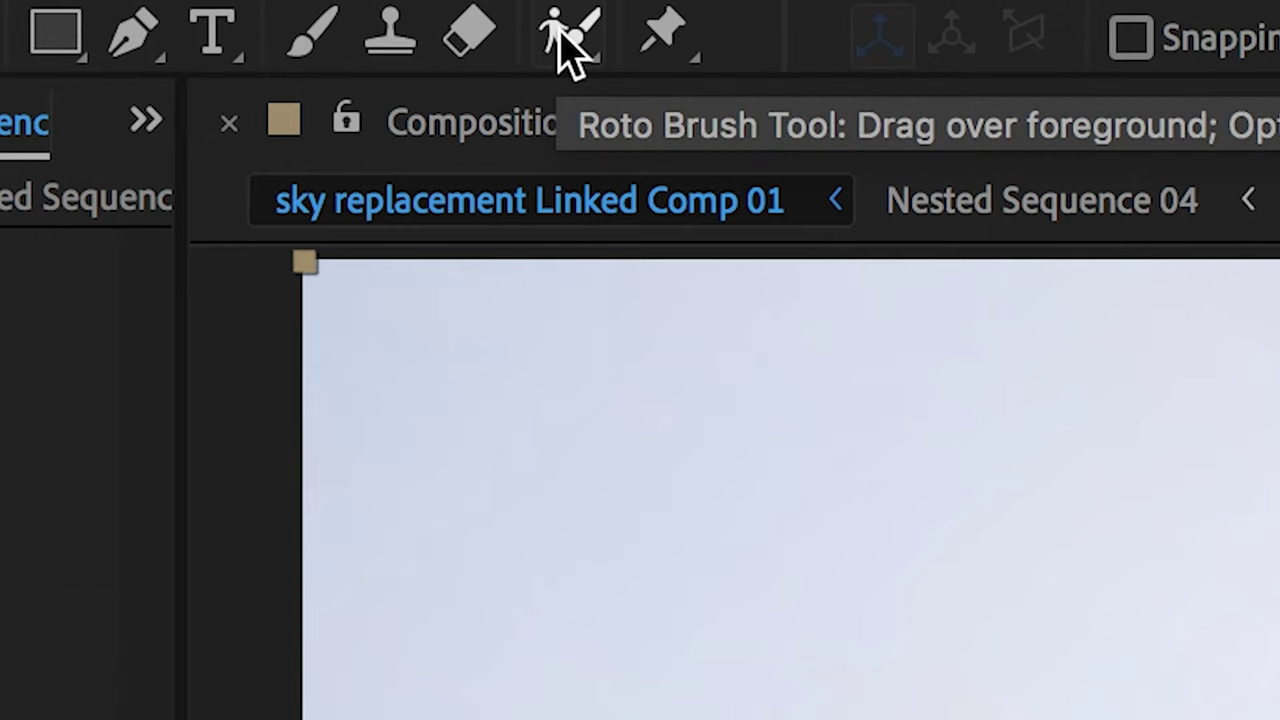
# Pick the Roto Brush tool and open Nested Sequence 04 in the Layer panel
pyautogui.click(568, 38)
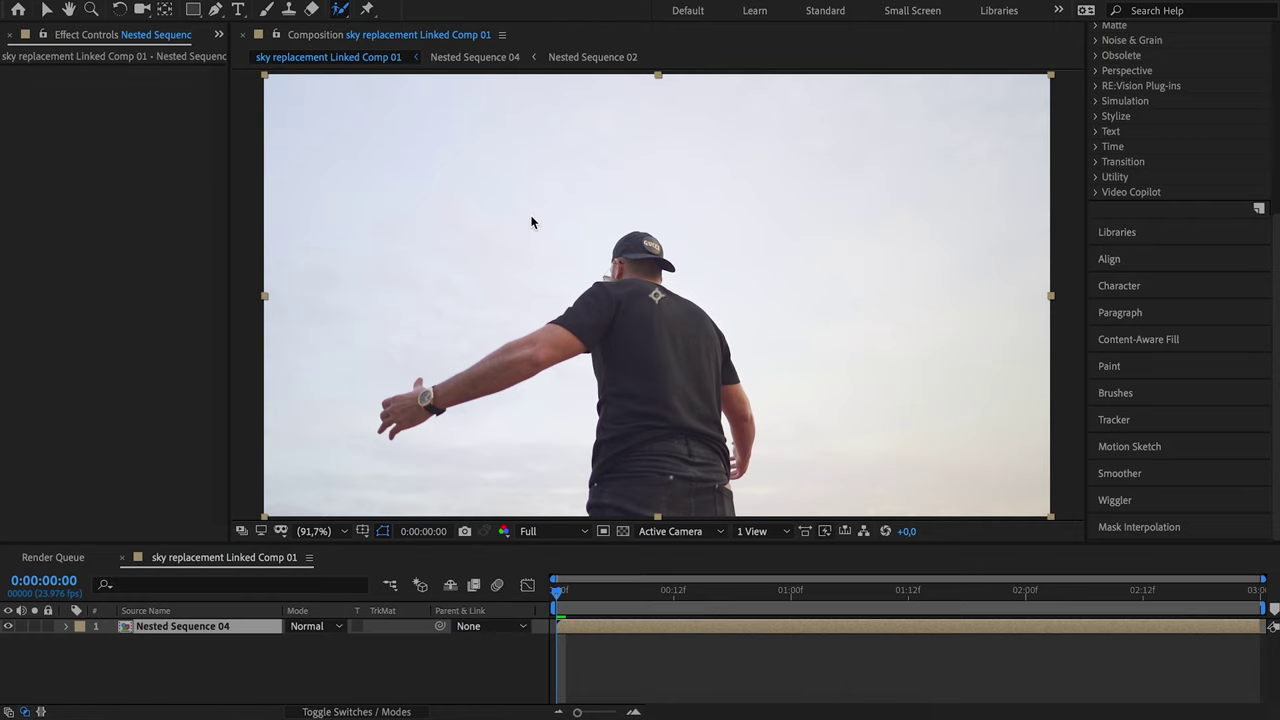
pyautogui.doubleClick(619, 625)
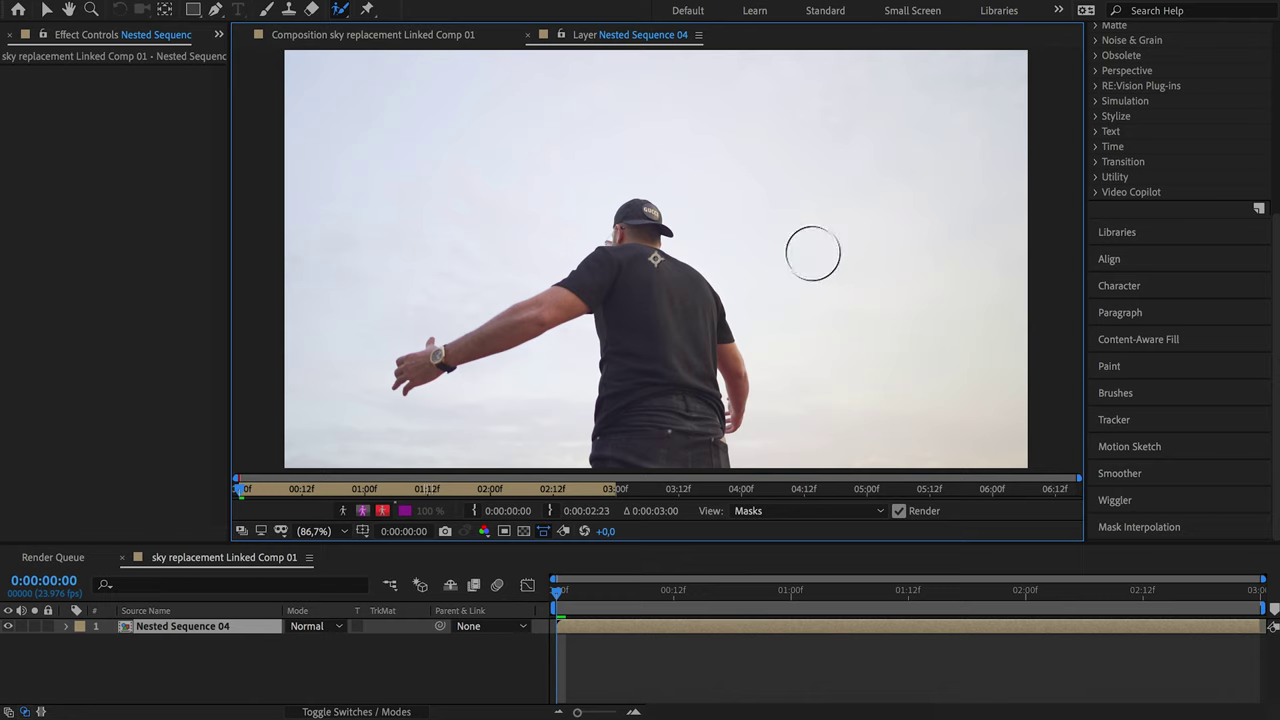
# Enlarge the Roto Brush and paint over the man as foreground, checking the edges zoomed in
pyautogui.moveTo(813, 253)
pyautogui.keyDown('ctrl'); pyautogui.mouseDown()
pyautogui.moveTo(913, 253)
pyautogui.moveTo(858, 253)
pyautogui.mouseUp(); pyautogui.keyUp('ctrl')
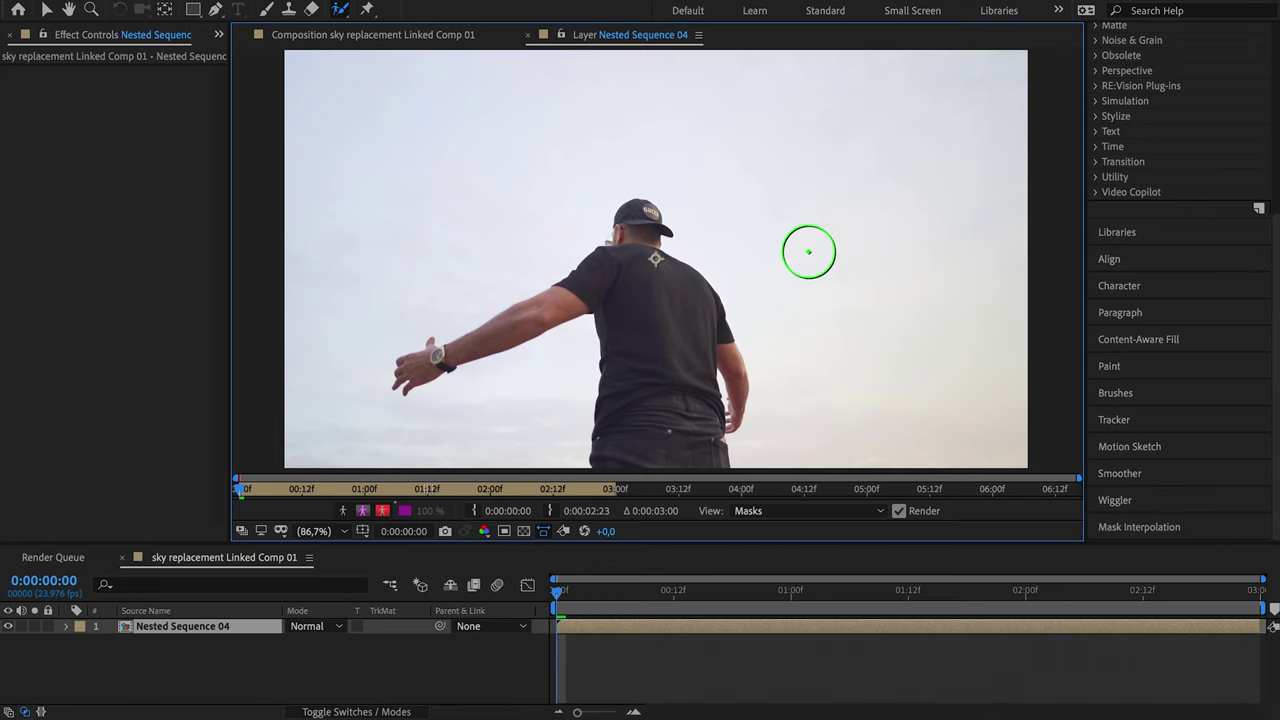
pyautogui.moveTo(905, 440)
pyautogui.mouseDown()
pyautogui.moveTo(814, 163)
pyautogui.moveTo(514, 400)
pyautogui.mouseUp()
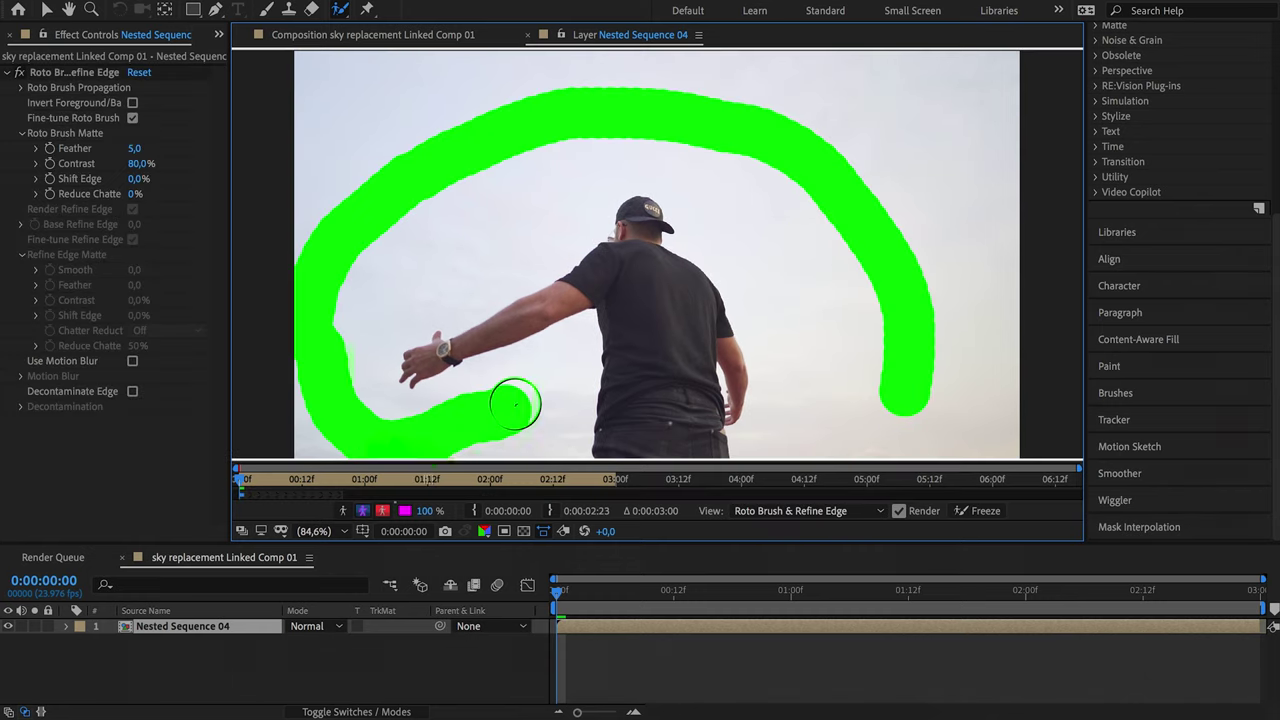
pyautogui.click(741, 291)
pyautogui.scroll(1, 717, 320)
pyautogui.scroll(2, 717, 320)
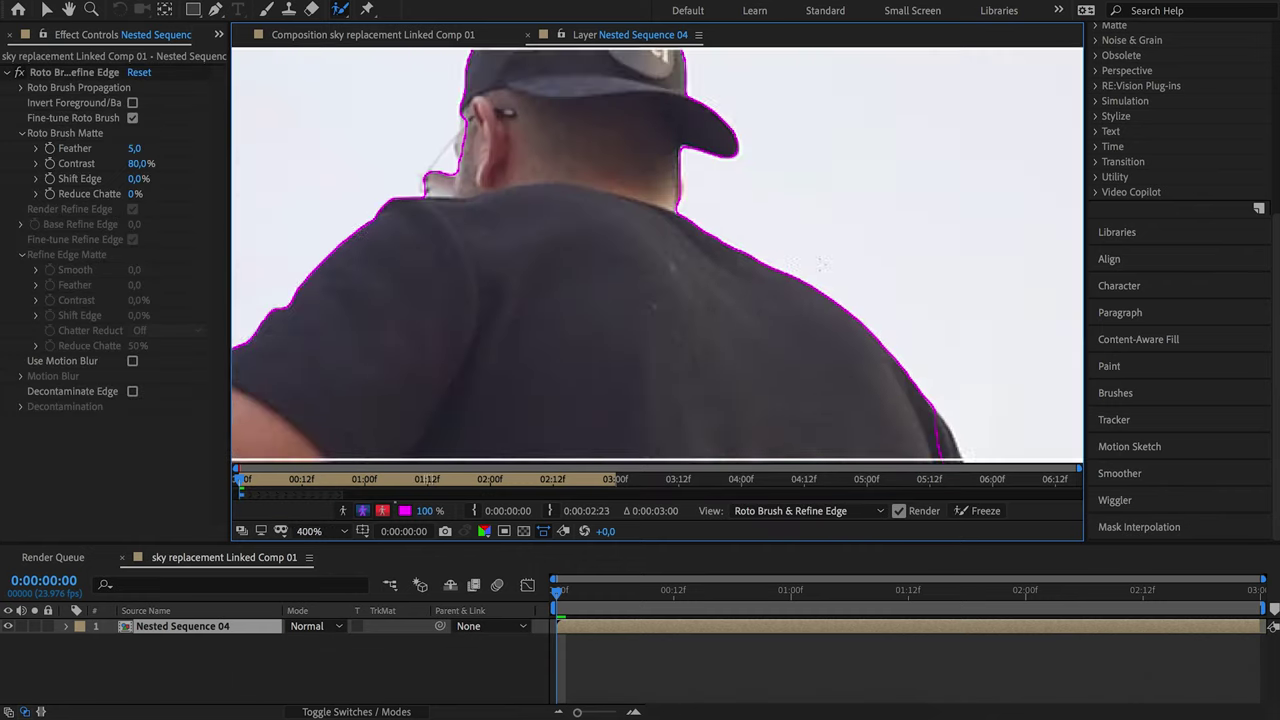
pyautogui.scroll(1, 717, 320)
pyautogui.scroll(-3, 706, 314)
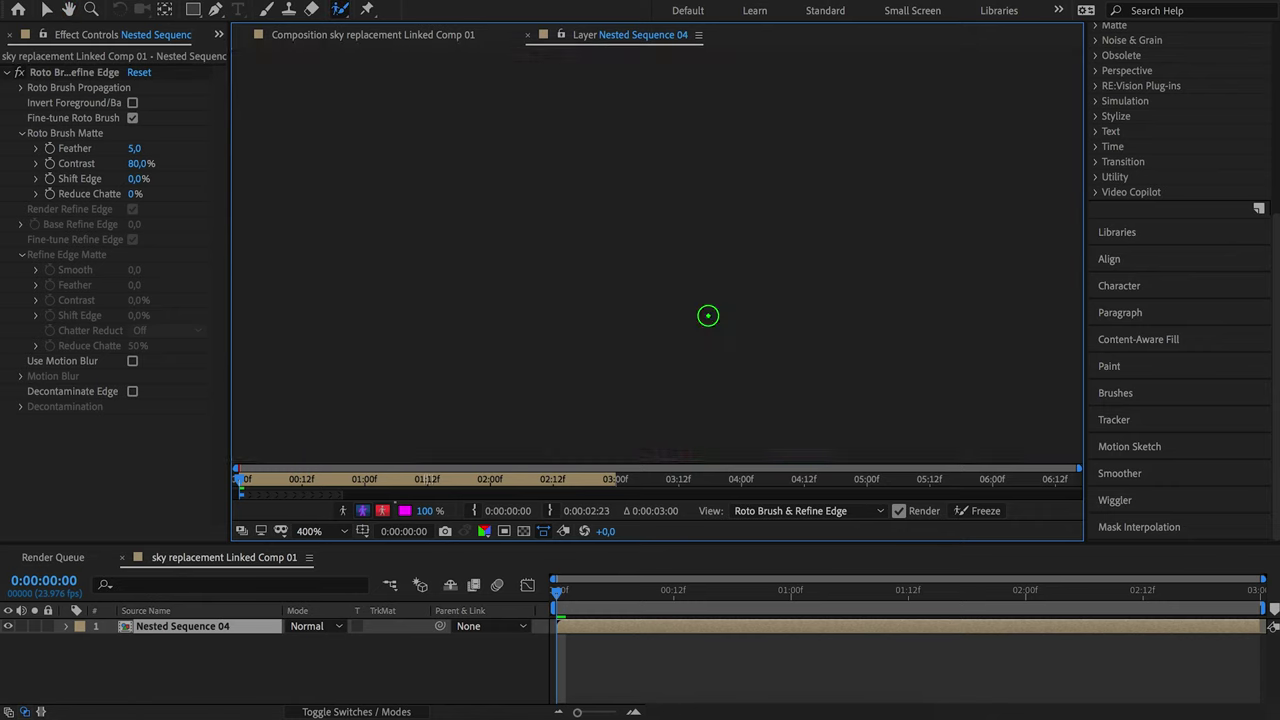
pyautogui.scroll(2, 329, 420)
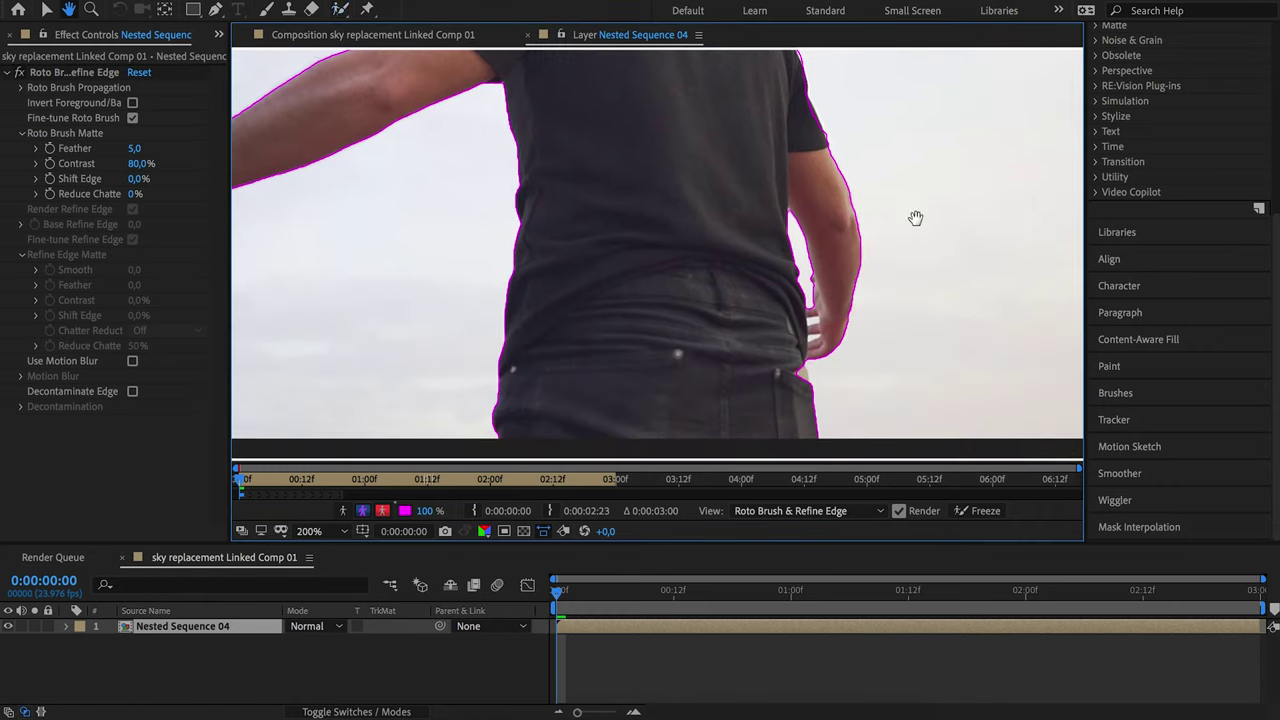
pyautogui.hotkey('shift', '/')
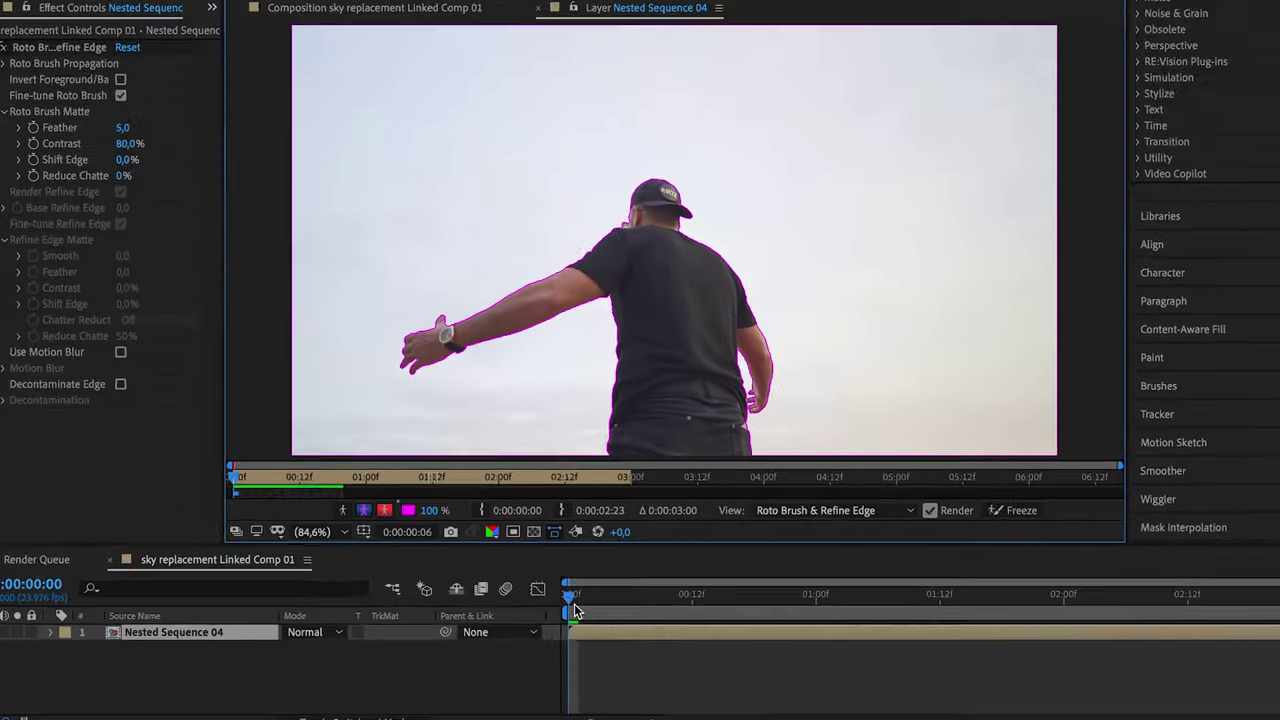
# Propagate the man's roto outline frame by frame with Page Down, then return to the clip's start
pyautogui.moveTo(575, 610); pyautogui.dragTo(764, 610)
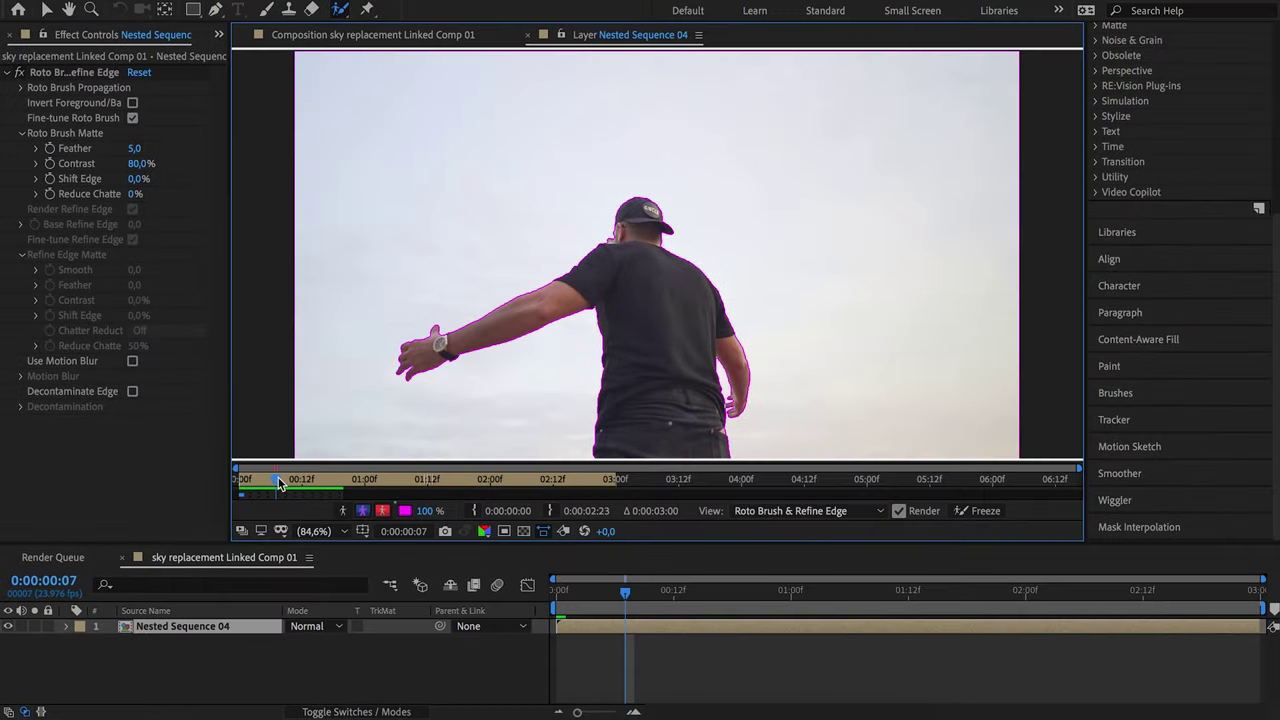
pyautogui.press('pagedown')
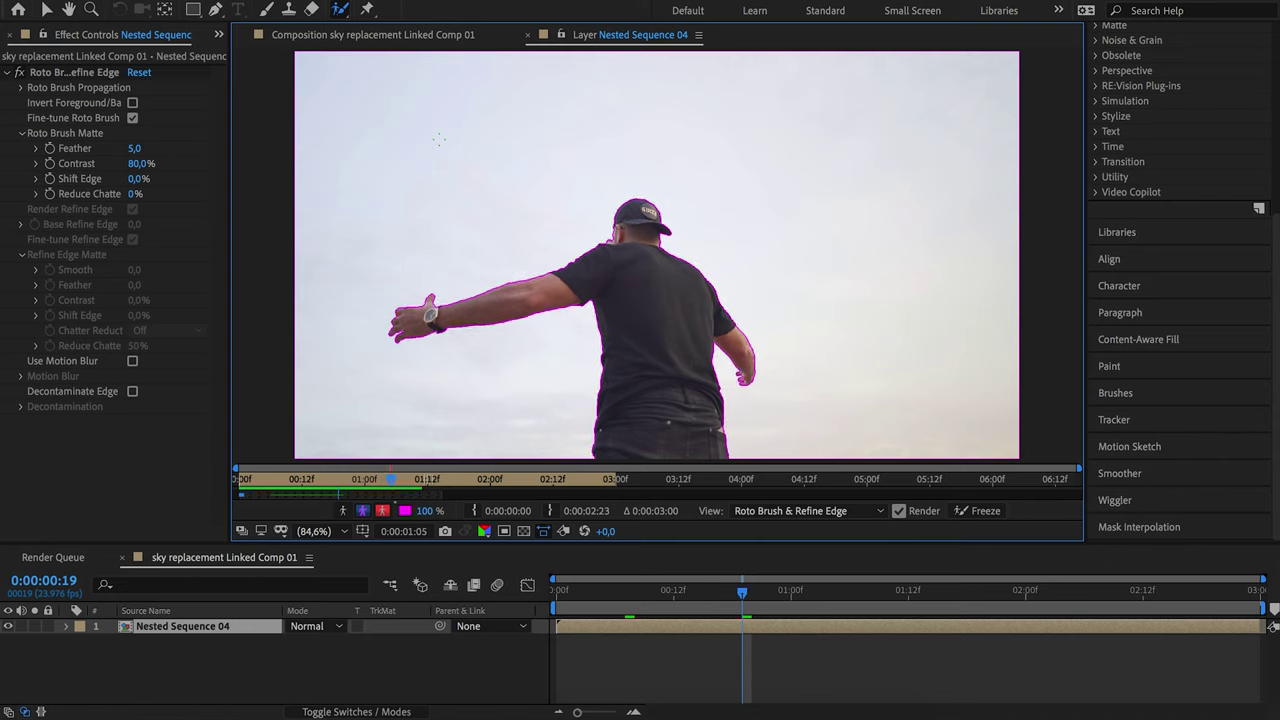
pyautogui.press('pagedown')
pyautogui.press('pagedown')
pyautogui.press('pagedown')
pyautogui.press('pagedown')
pyautogui.press('pagedown')
pyautogui.press('pagedown')
pyautogui.press('pagedown')
pyautogui.press('pagedown')
pyautogui.press('pagedown')
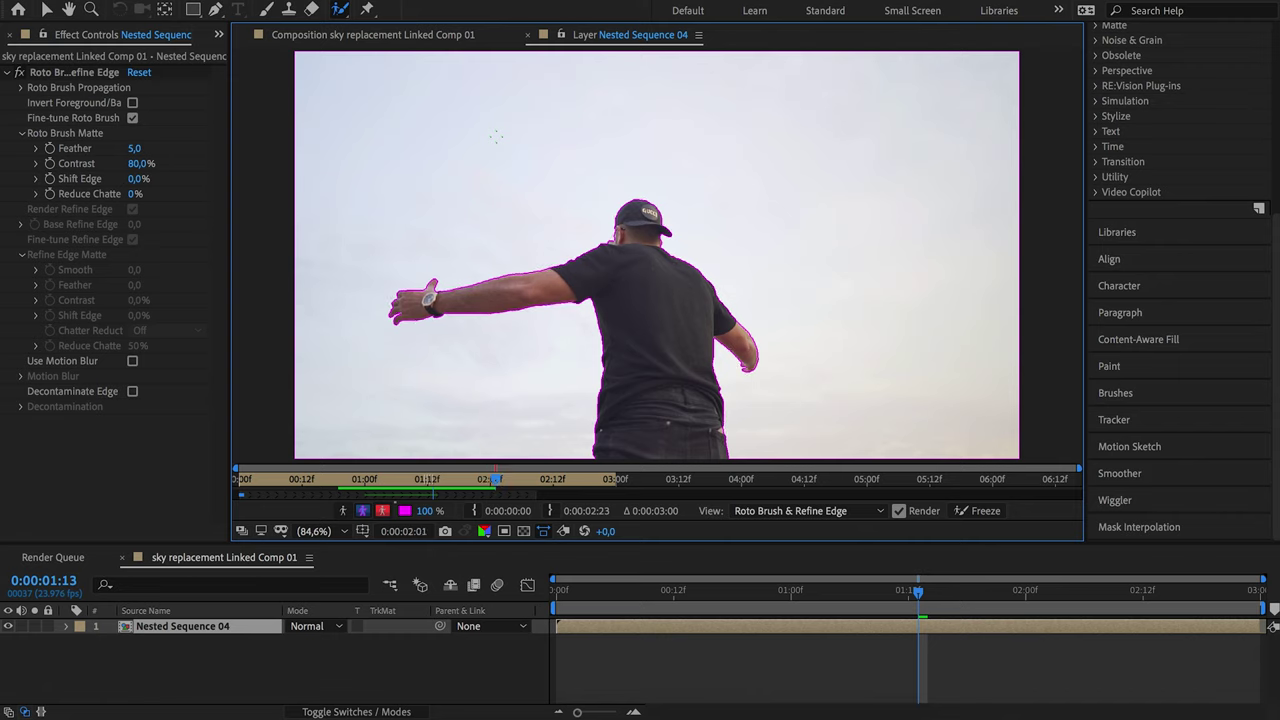
pyautogui.press('pagedown')
pyautogui.press('pagedown')
pyautogui.press('pagedown')
pyautogui.press('pagedown')
pyautogui.press('pagedown')
pyautogui.press('pagedown')
pyautogui.press('pagedown')
pyautogui.press('pagedown')
pyautogui.press('pagedown')
pyautogui.press('pagedown')
pyautogui.press('pagedown')
pyautogui.press('pagedown')
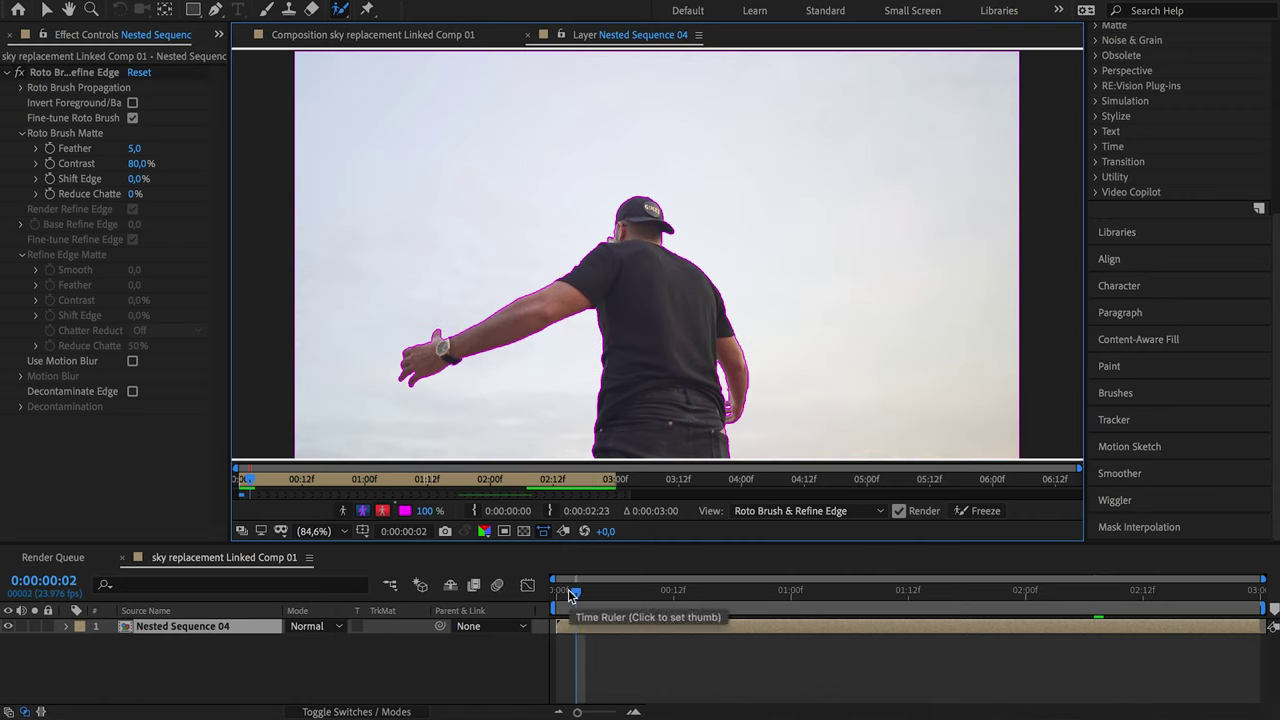
pyautogui.click(555, 595)
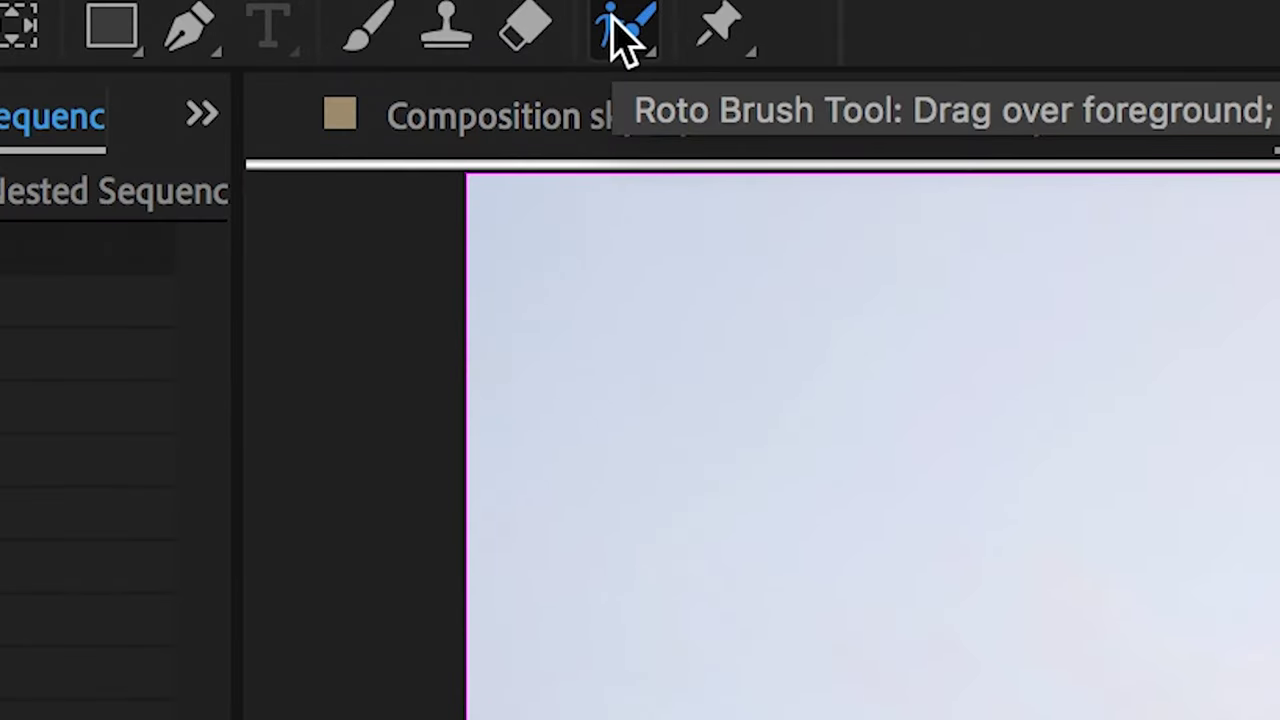
pyautogui.keyDown('alt'); pyautogui.click(620, 30); pyautogui.keyUp('alt')
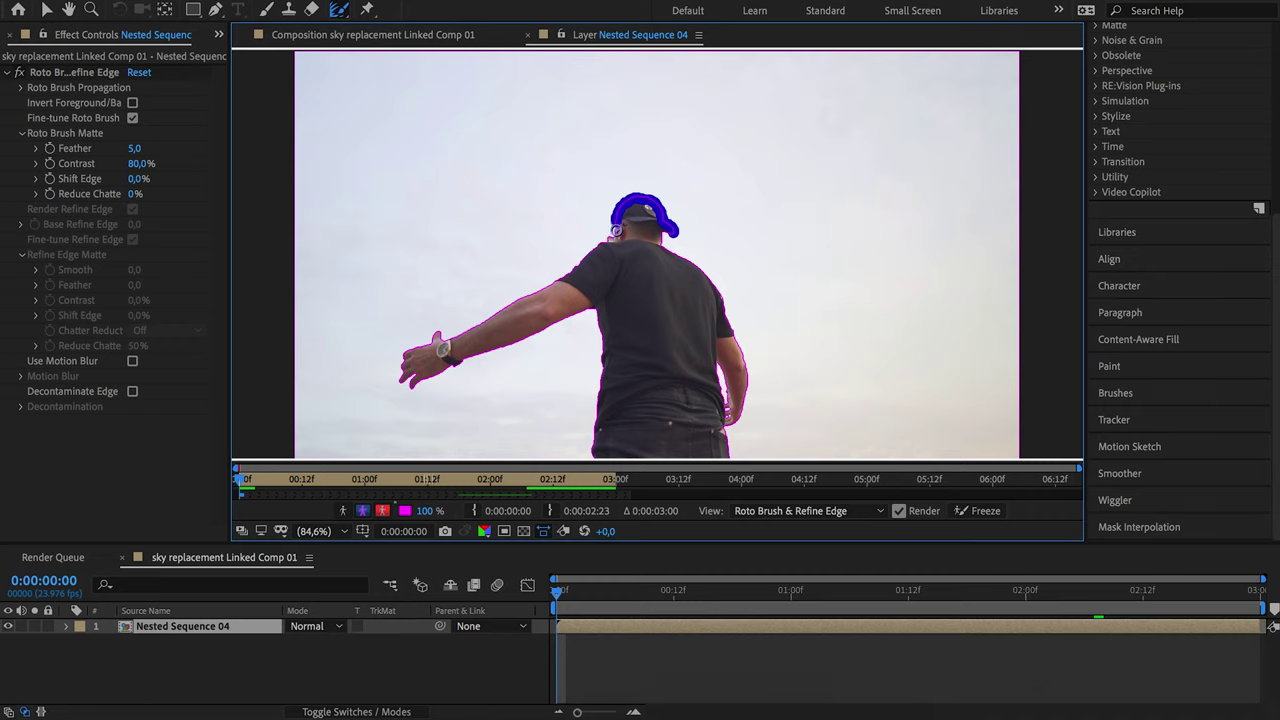
# Paint Refine Edge strokes along the man's arm and both body sides, then play the result
pyautogui.moveTo(616, 230); pyautogui.dragTo(600, 458)
pyautogui.moveTo(660, 235); pyautogui.dragTo(718, 357)
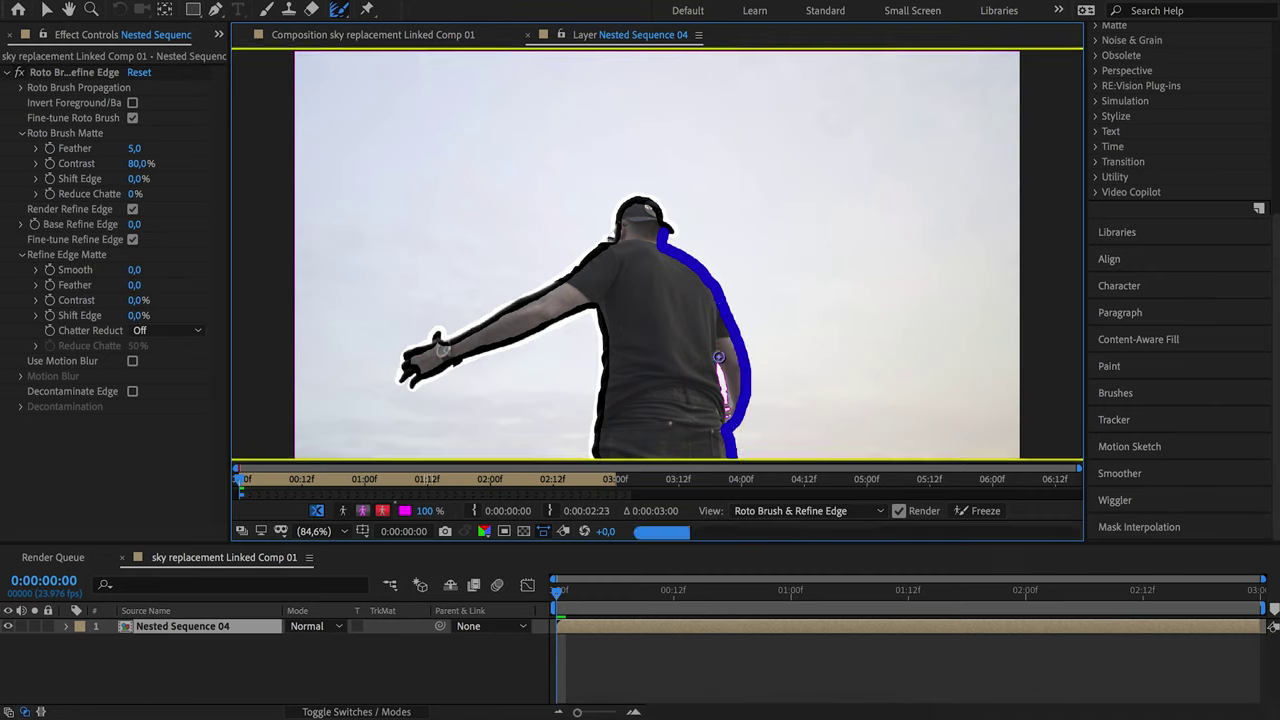
pyautogui.scroll(4, 718, 357)
pyautogui.scroll(1, 737, 377)
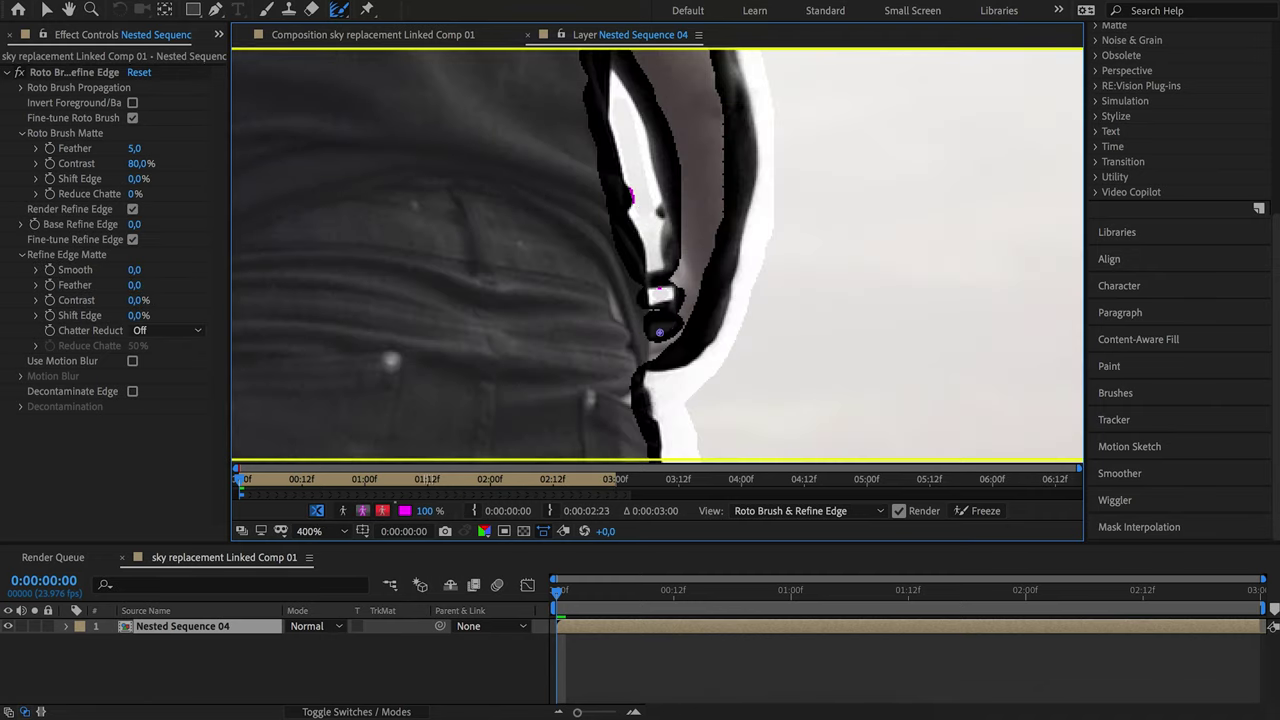
pyautogui.hotkey('shift', '/')
pyautogui.press('space')
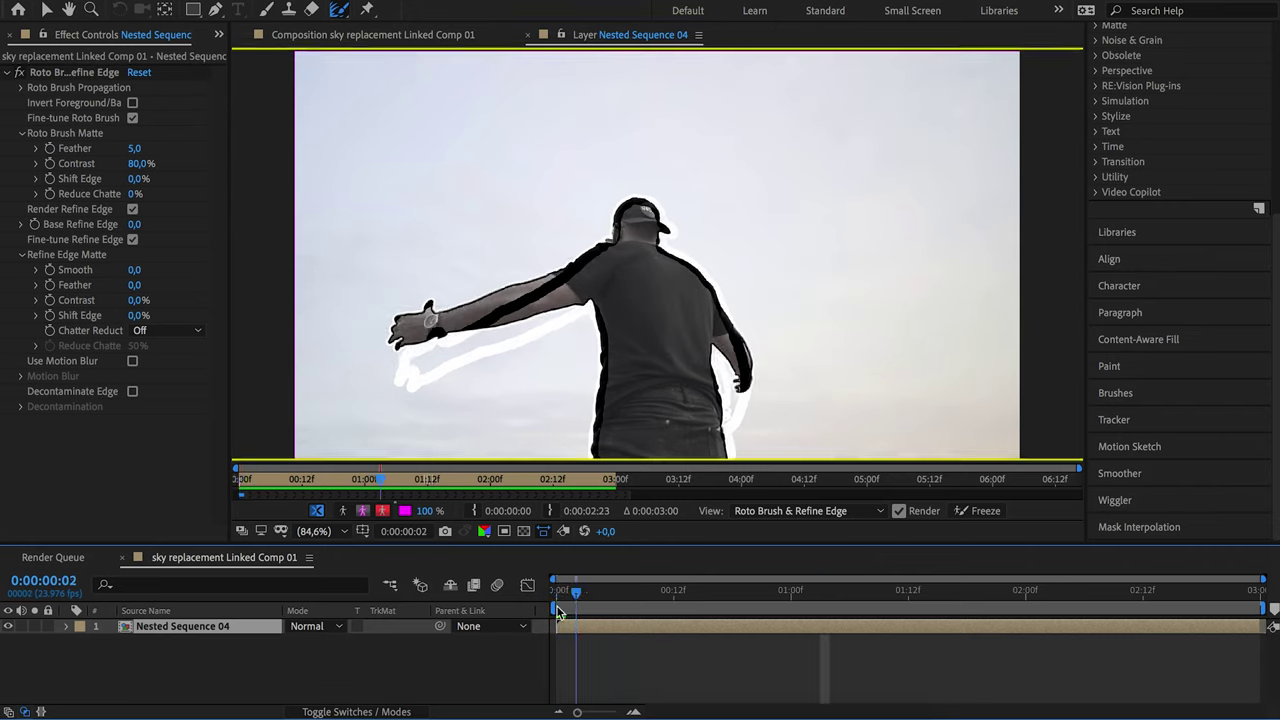
pyautogui.click(558, 612)
# Adjust the Refine Edge Matte settings and place the cloud sky clip below the man
pyautogui.click(132, 103)
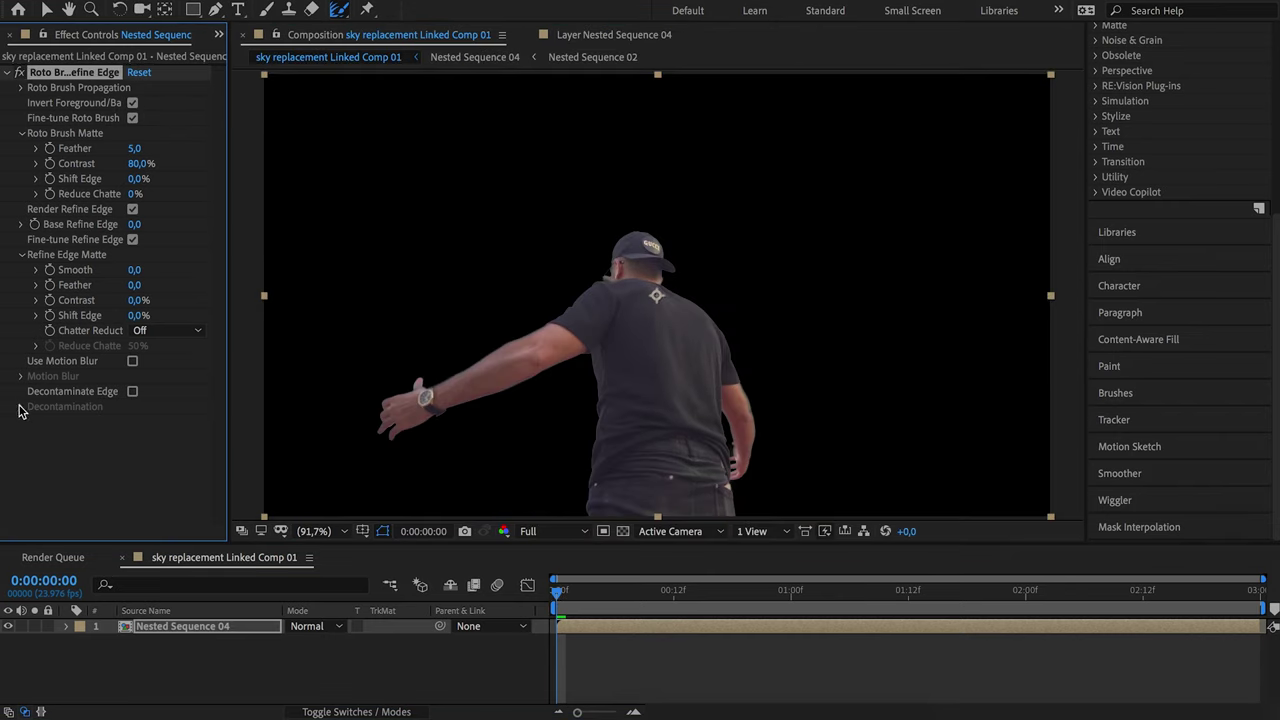
pyautogui.moveTo(140, 313); pyautogui.dragTo(137, 315)
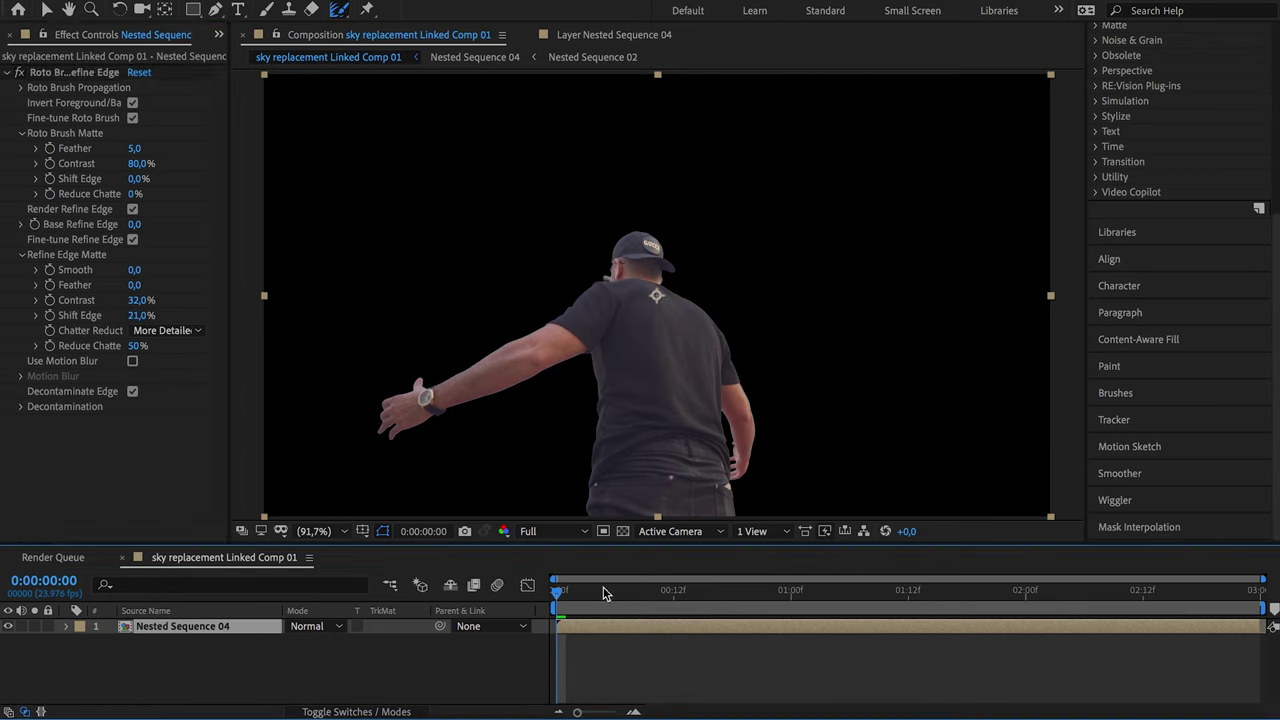
pyautogui.moveTo(65, 264); pyautogui.dragTo(174, 646)
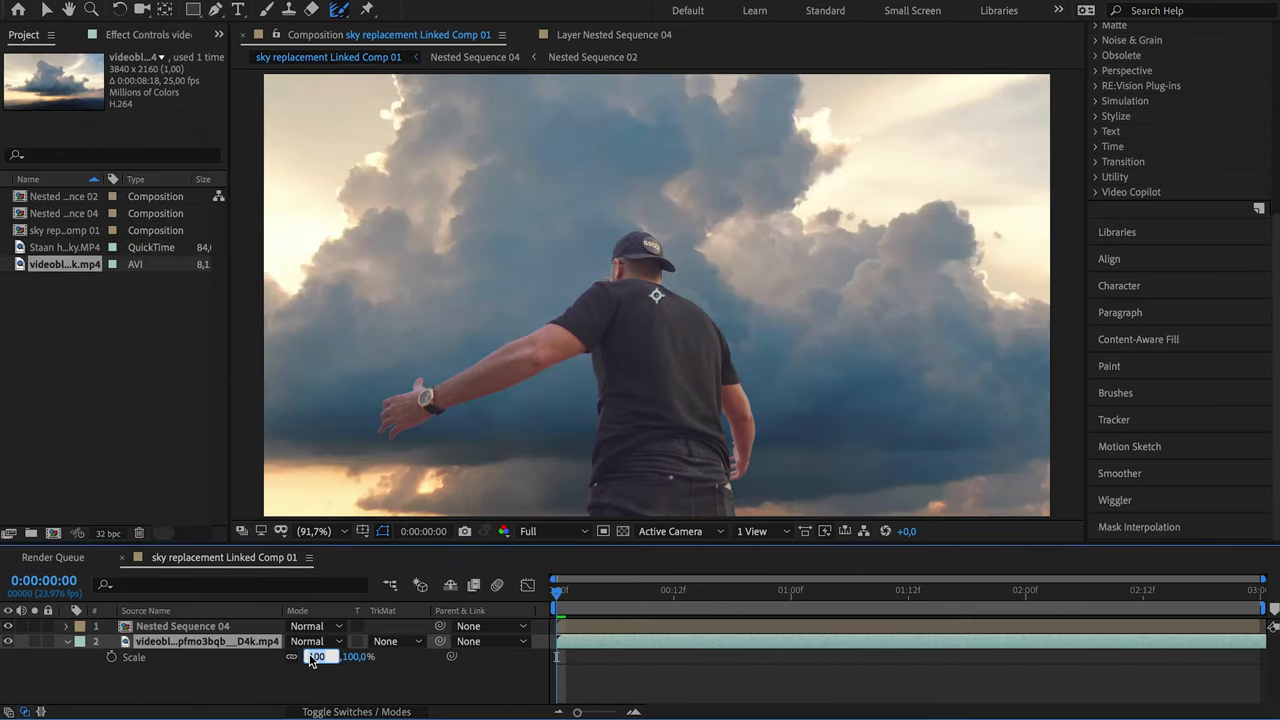
# Scale the cloud sky layer down to about 65%
pyautogui.write('80')
pyautogui.press('Return')
pyautogui.press('s')
pyautogui.moveTo(310, 657)
pyautogui.mouseDown()
pyautogui.moveTo(292, 656)
pyautogui.moveTo(331, 660)
pyautogui.mouseUp()
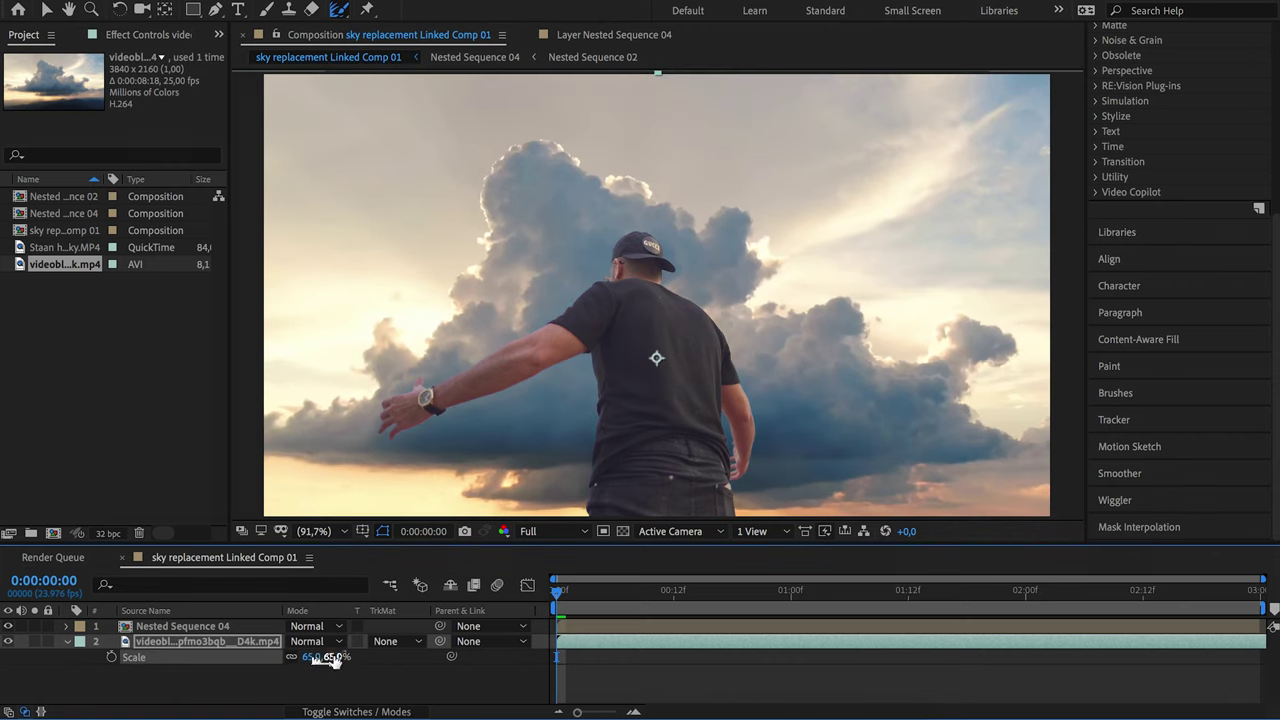